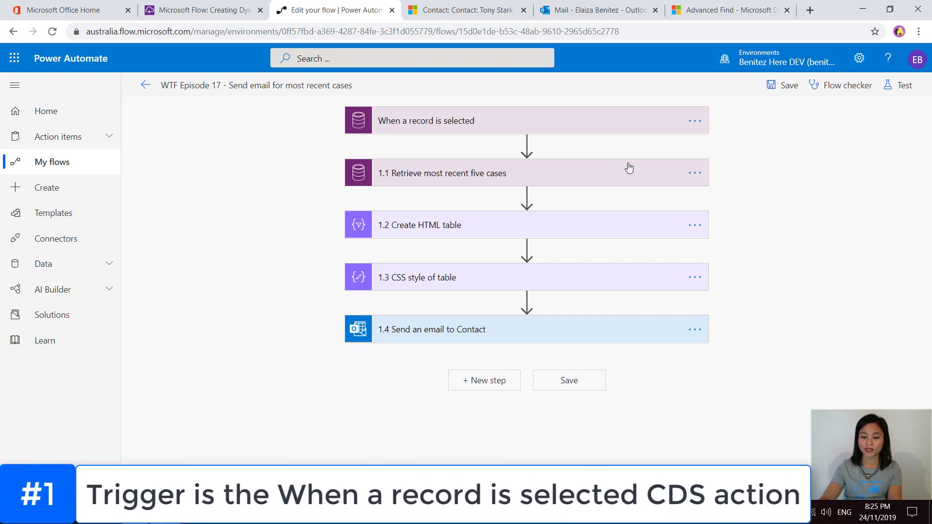
Expand the trigger and step '1.1 Retrieve most recent five cases' to view its createdon desc, top 5 query.
left_click(590, 129)
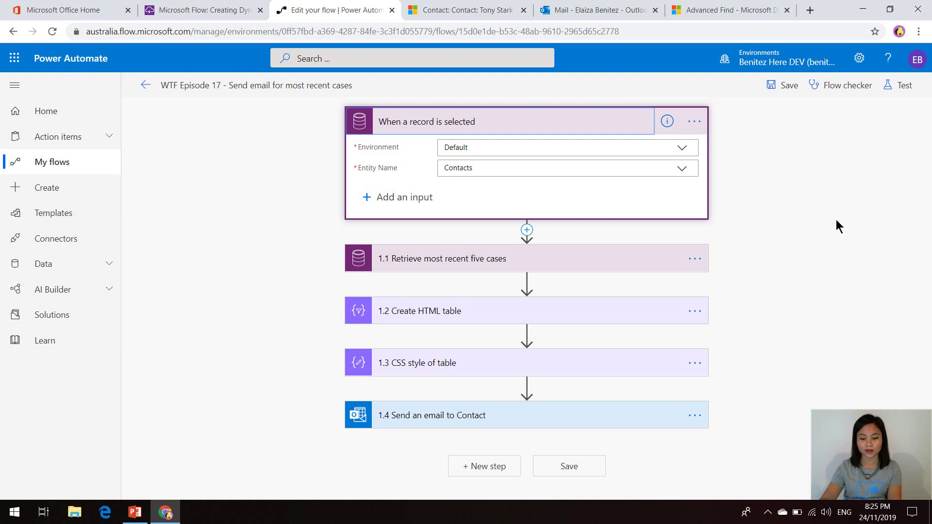
left_click(642, 262)
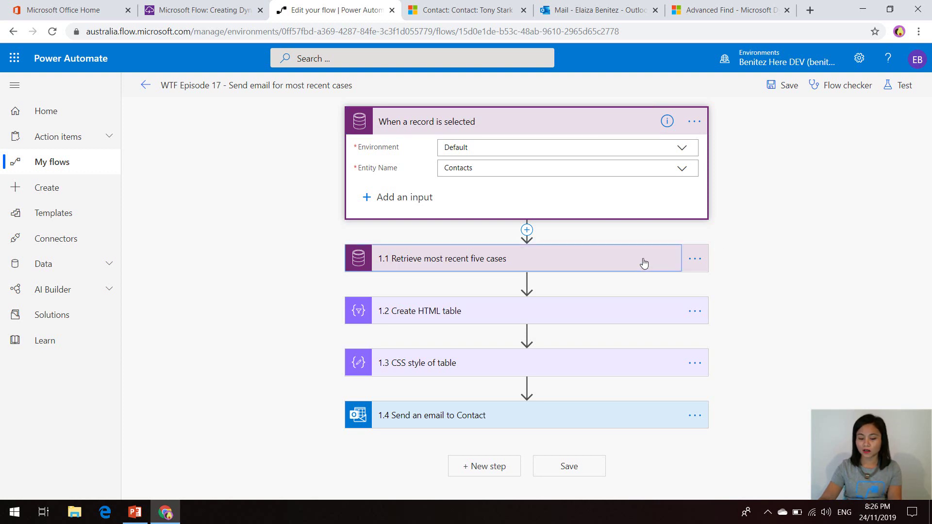
scroll(849, 246, "down", 3)
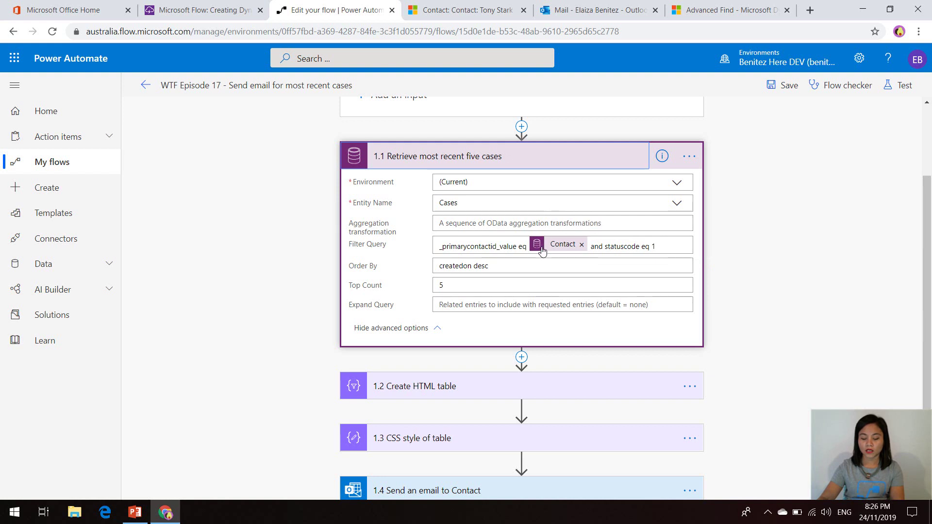
scroll(460, 173, "up", 1)
scroll(437, 175, "up", 1)
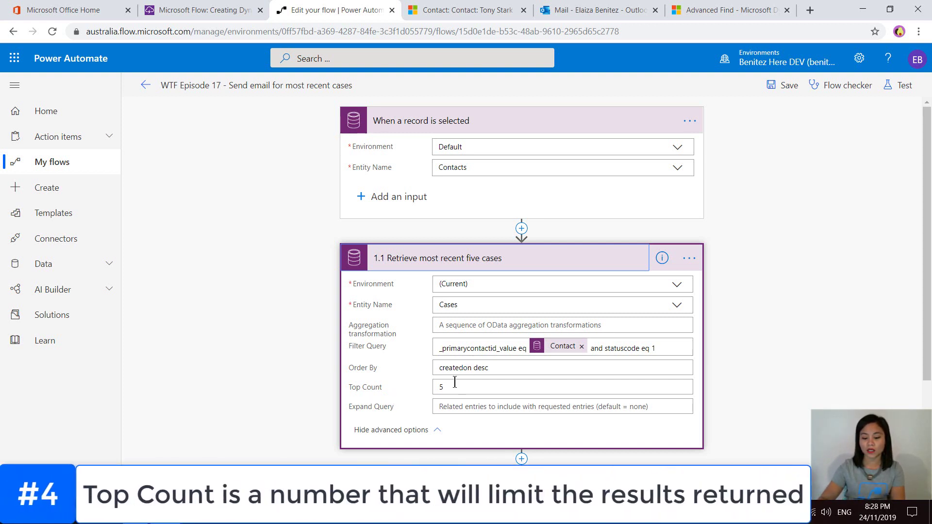
mouse_move(452, 385)
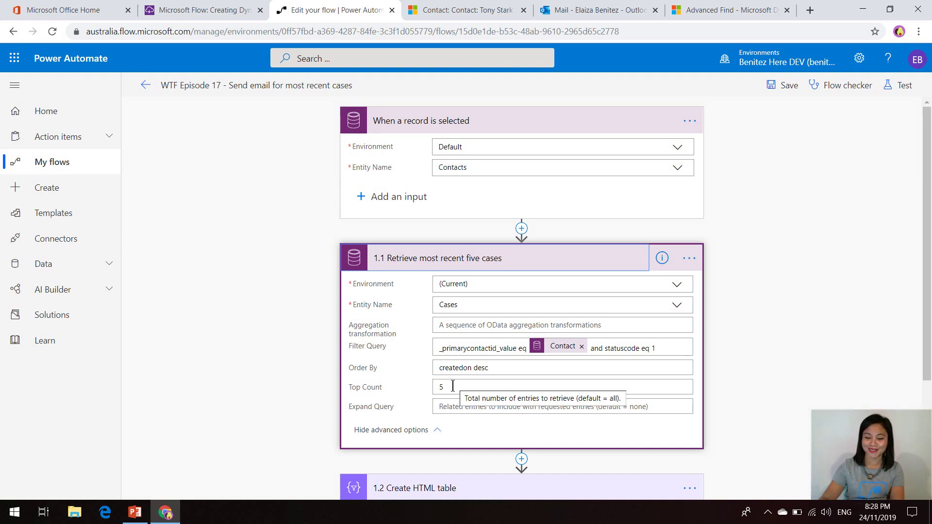
left_click(915, 234)
scroll(928, 221, "down", 1)
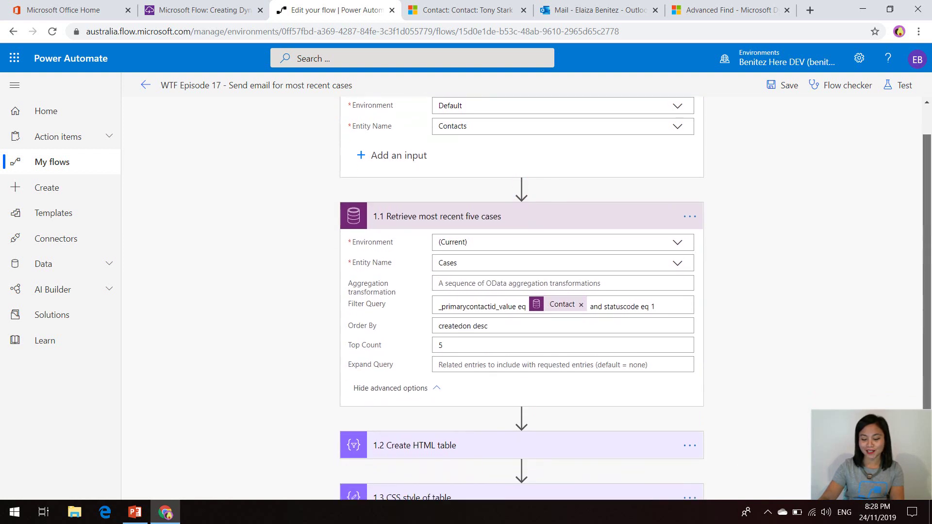
scroll(522, 299, "down", 2)
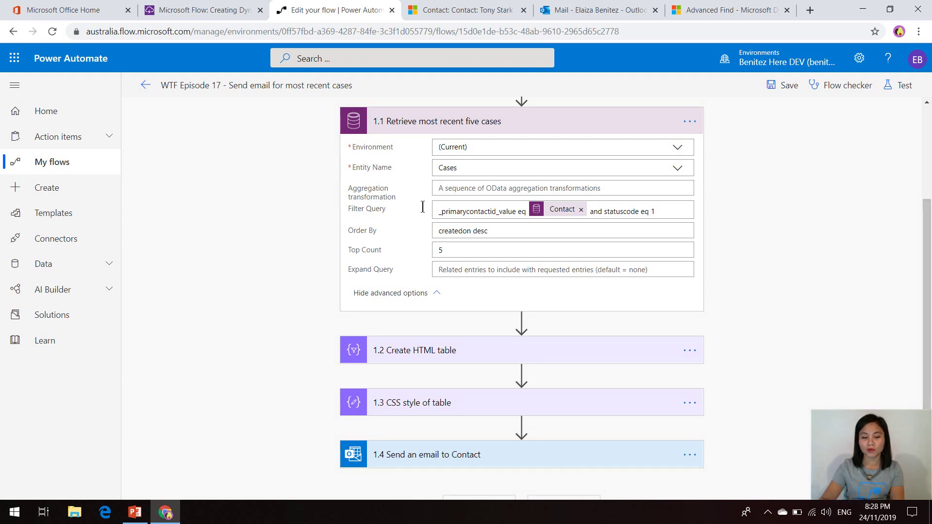
left_click(224, 16)
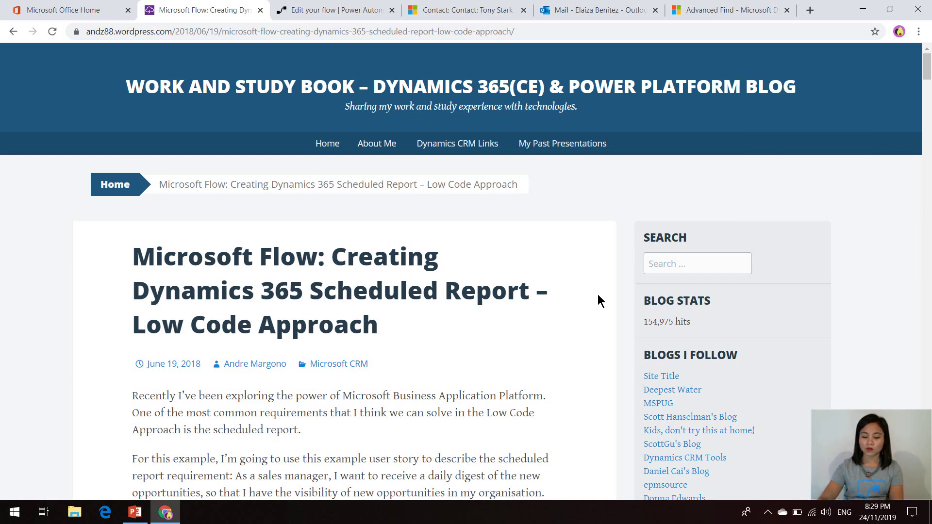
scroll(600, 296, "down", 15)
scroll(601, 304, "down", 20)
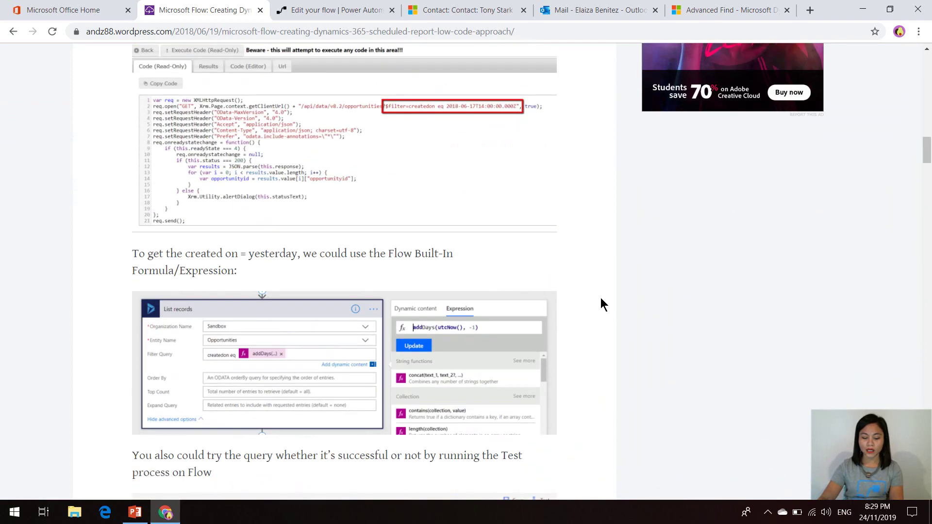
scroll(602, 305, "down", 10)
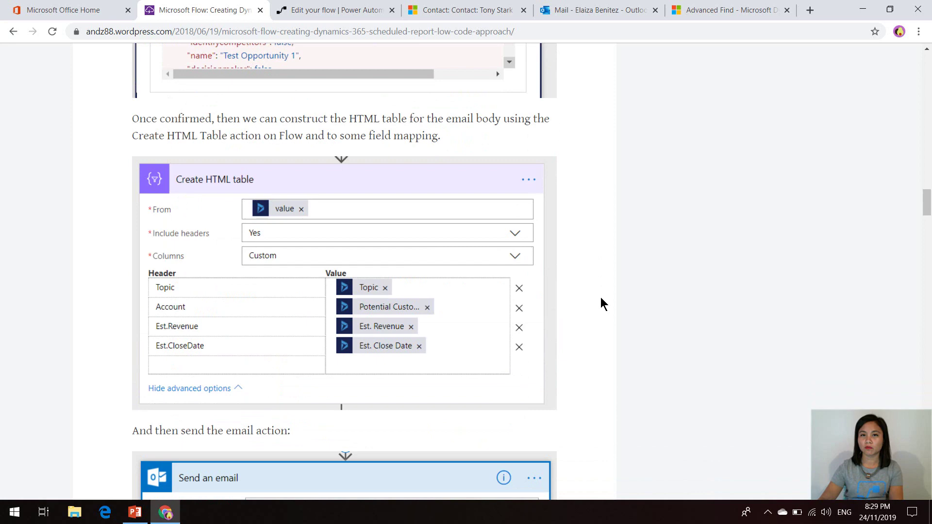
scroll(601, 296, "down", 2)
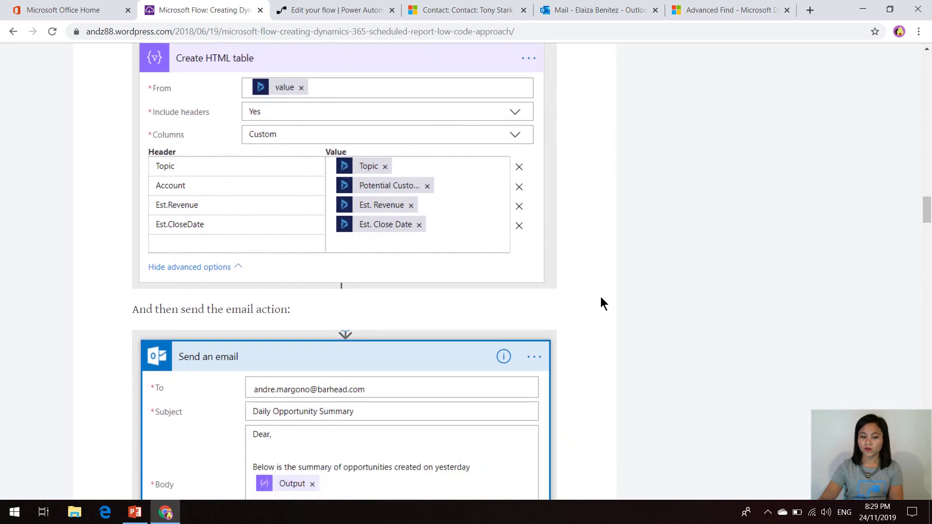
scroll(601, 297, "down", 8)
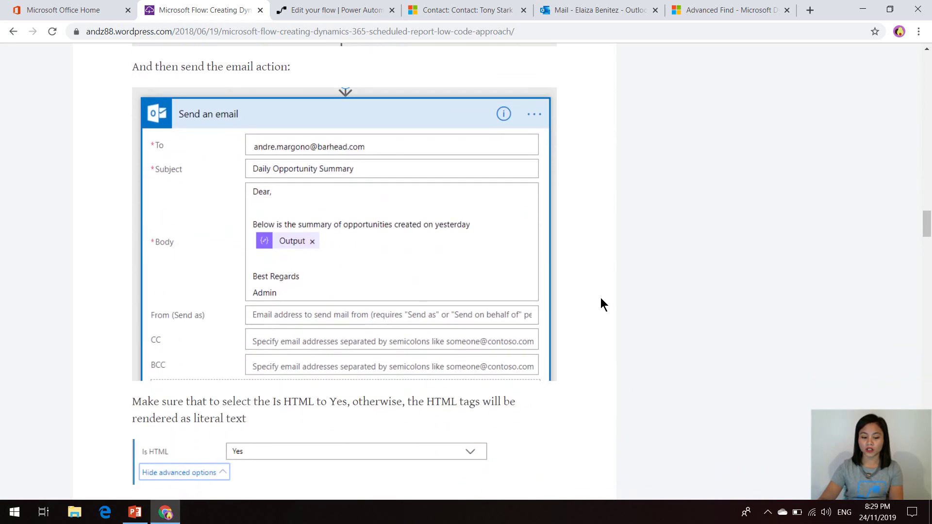
scroll(601, 303, "down", 4)
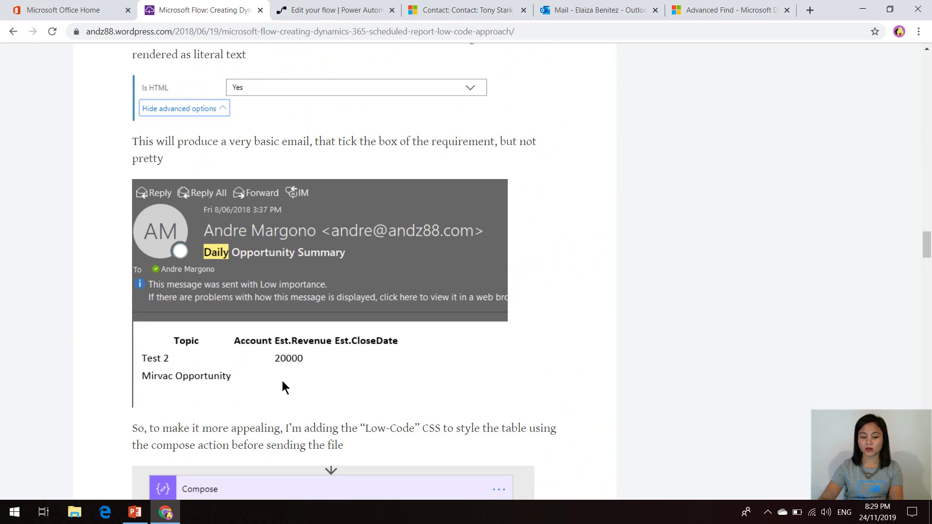
scroll(663, 375, "down", 7)
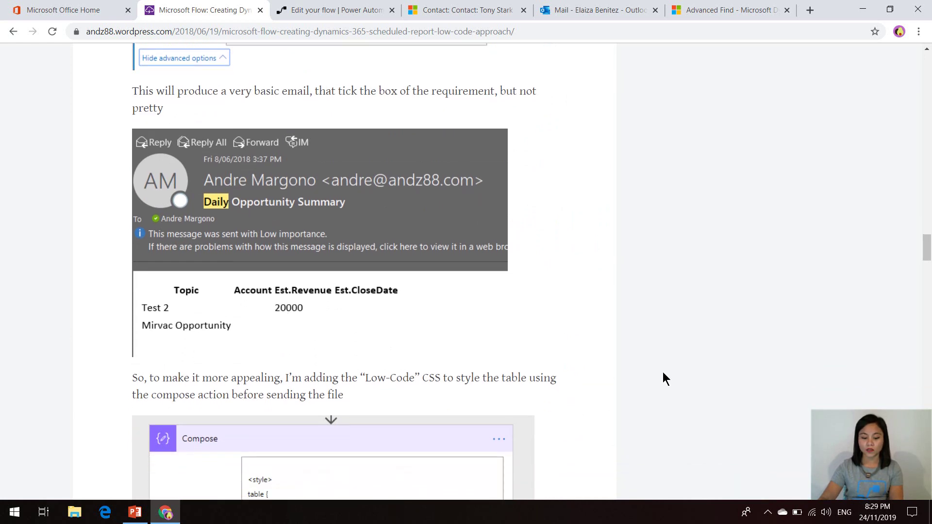
scroll(663, 373, "down", 1)
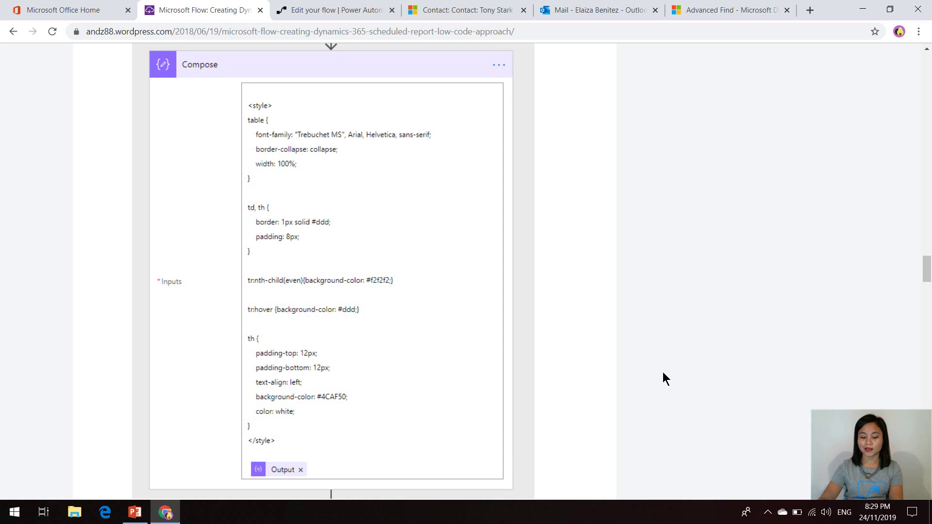
scroll(662, 372, "down", 4)
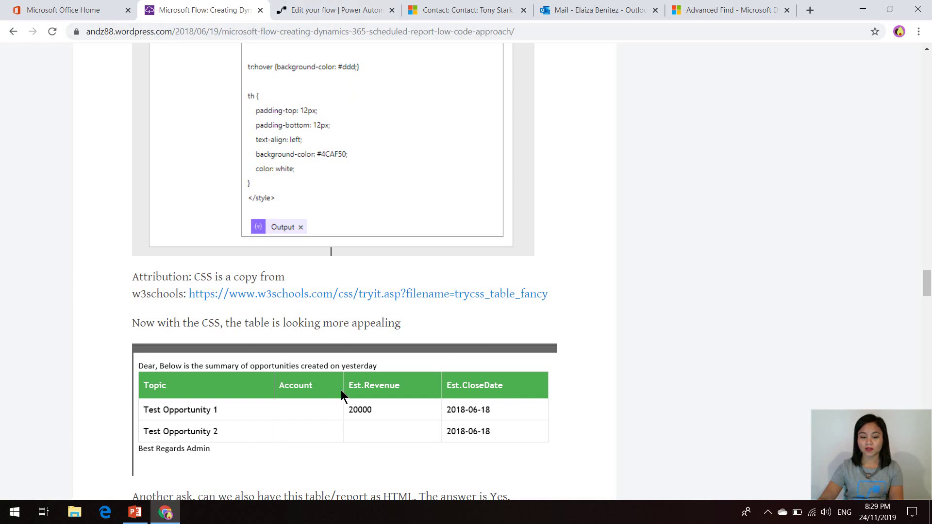
left_click(331, 19)
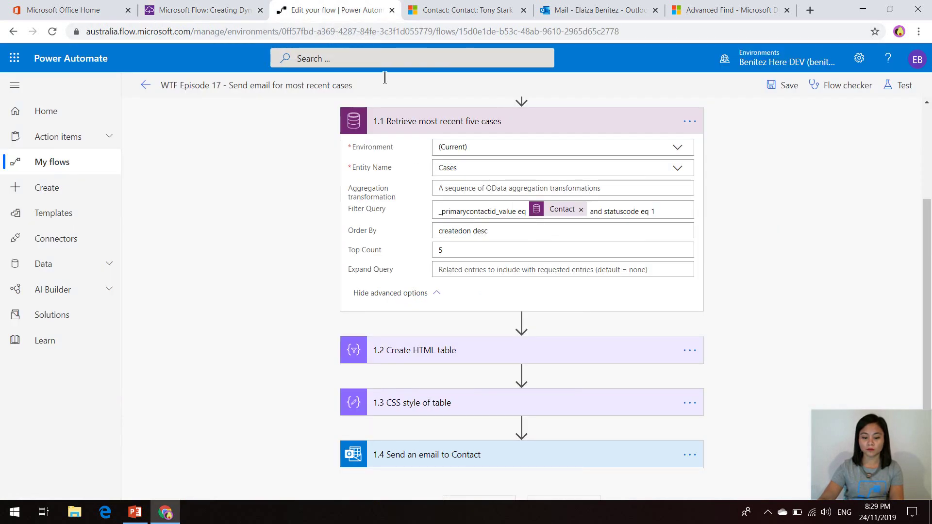
Expand step '1.2 Create HTML table' and inspect its Case, Title and Raised On column values.
scroll(701, 350, "down", 1)
left_click(569, 322)
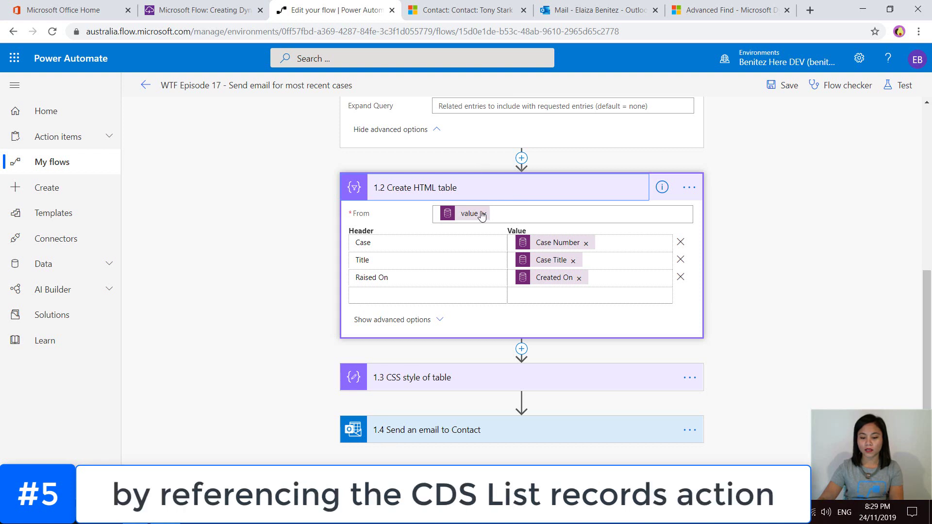
mouse_move(477, 218)
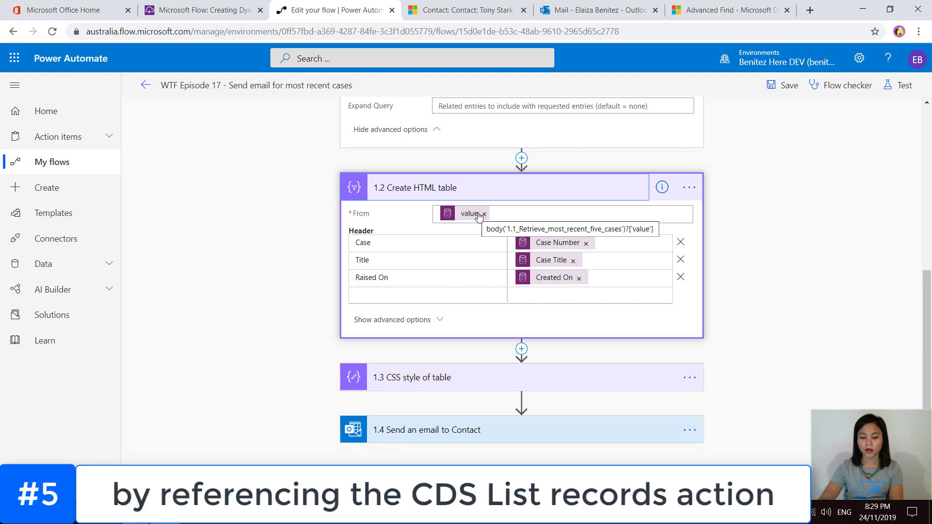
mouse_move(572, 246)
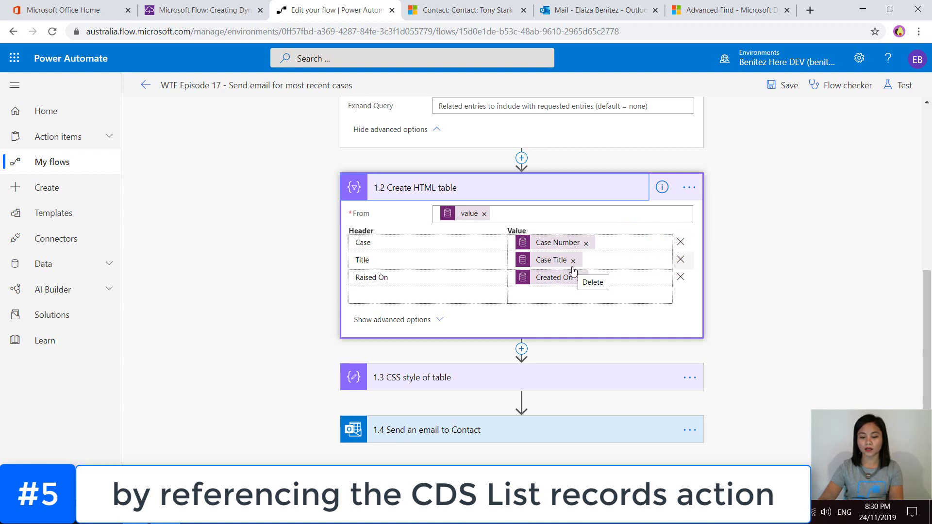
mouse_move(571, 283)
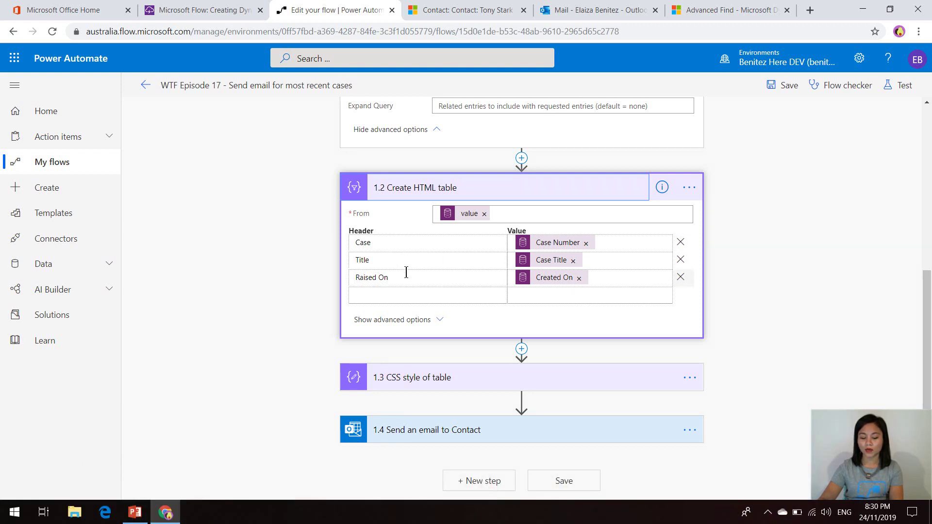
Review the '1.3 CSS style of table' and '1.4 Send an email to Contact' steps, then save the flow.
left_click(394, 379)
scroll(843, 328, "down", 5)
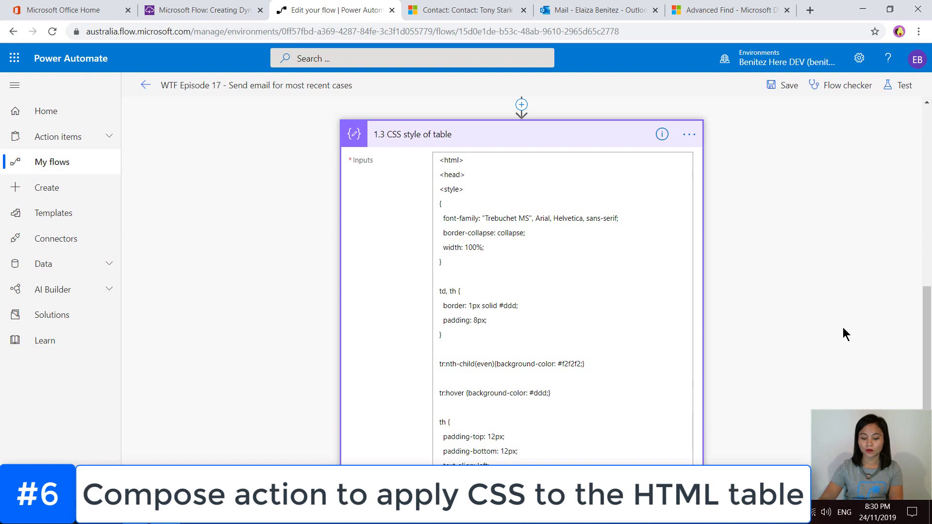
scroll(843, 327, "down", 5)
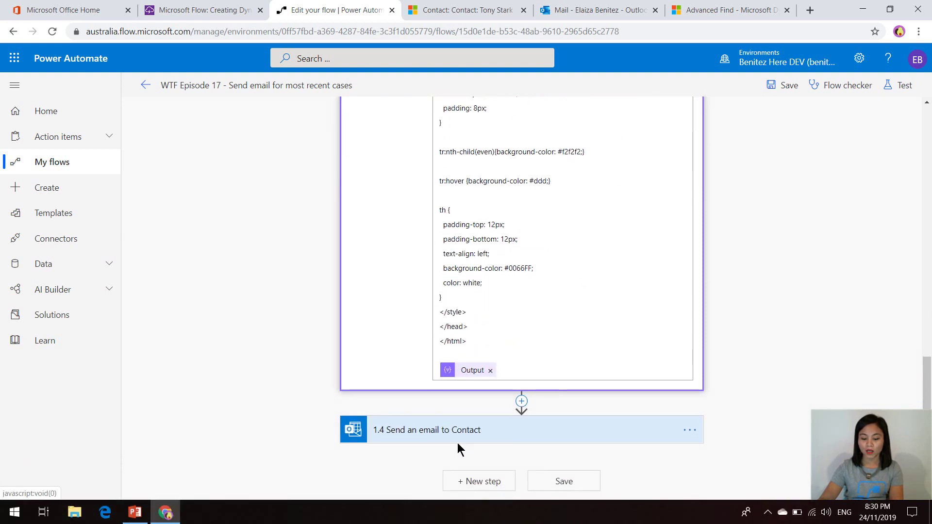
left_click(483, 428)
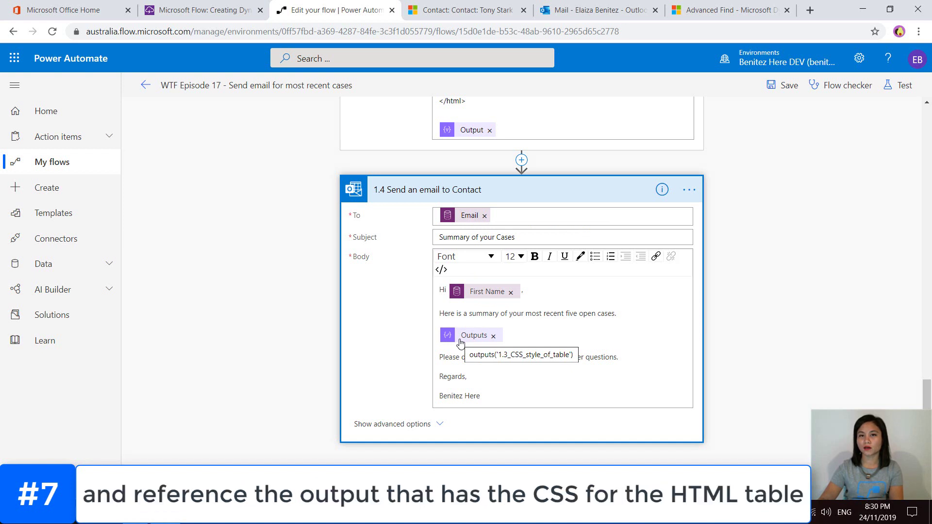
scroll(583, 272, "up", 5)
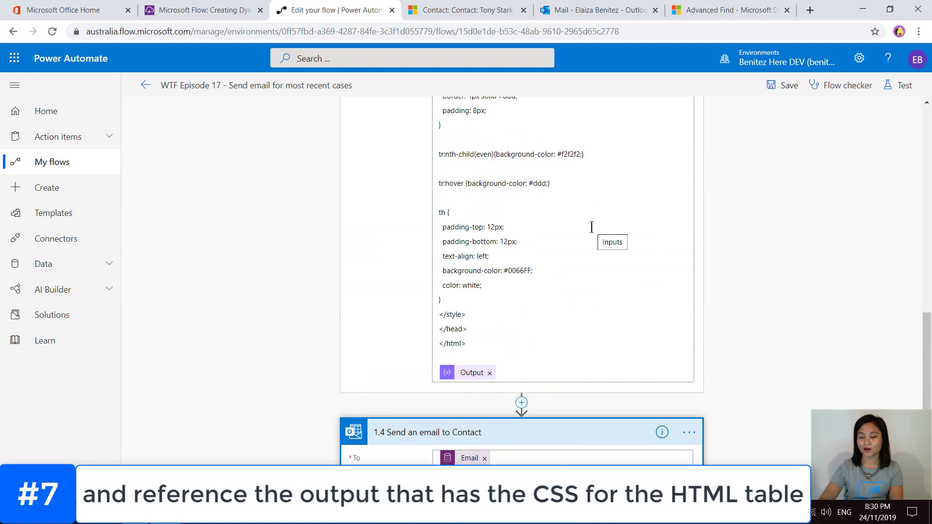
scroll(593, 225, "up", 9)
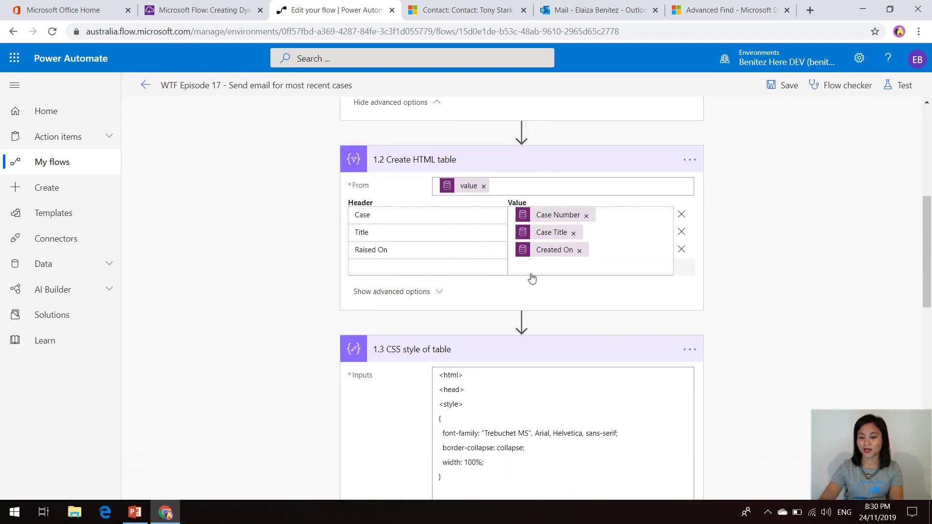
left_click(779, 92)
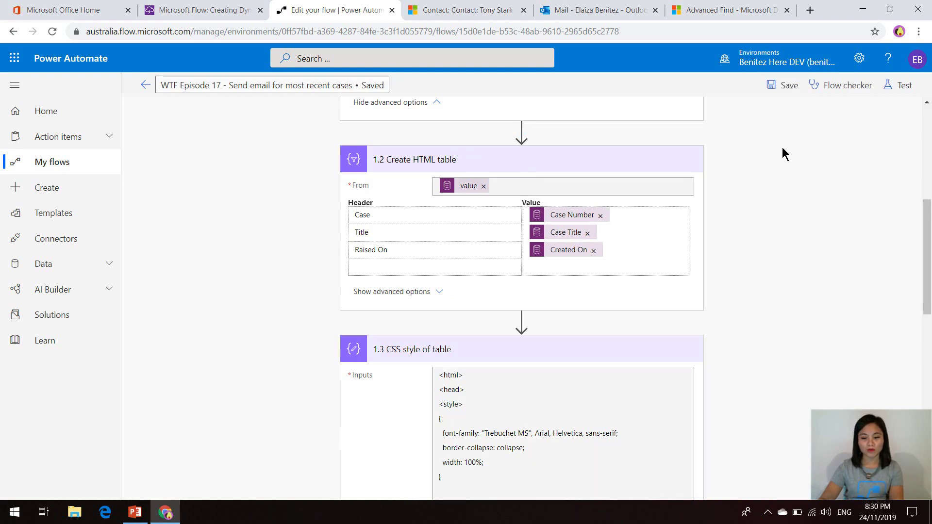
Run the 'WTF Episode 17 - Send email for most recent cases' flow on the contact record.
left_click(459, 12)
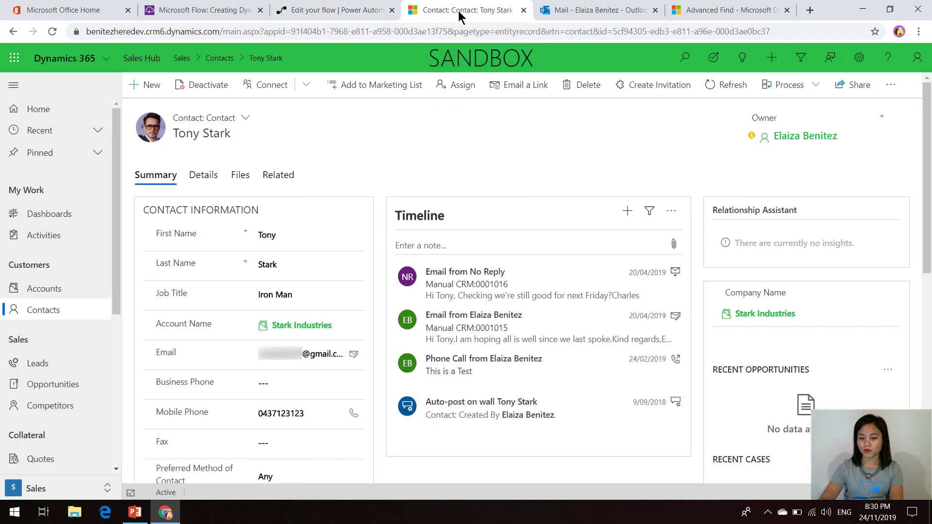
left_click(891, 84)
left_click(857, 140)
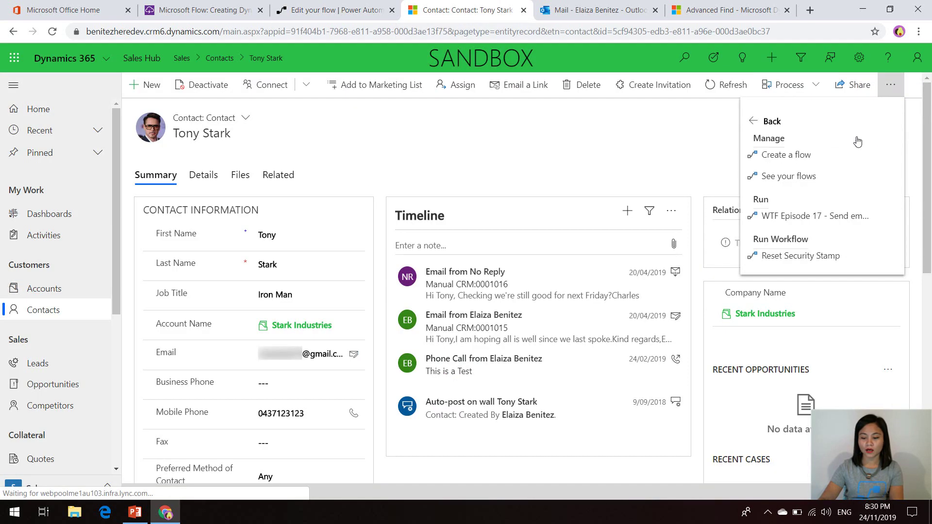
left_click(849, 217)
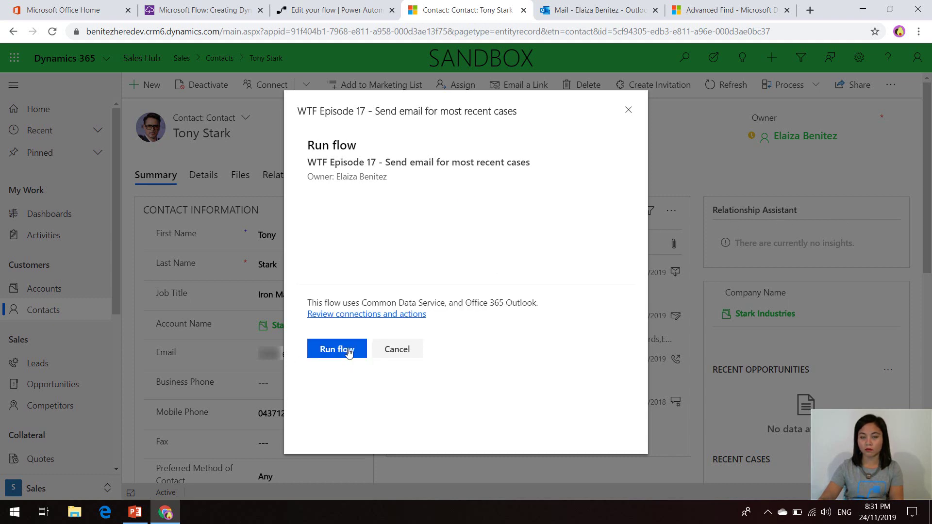
left_click(348, 353)
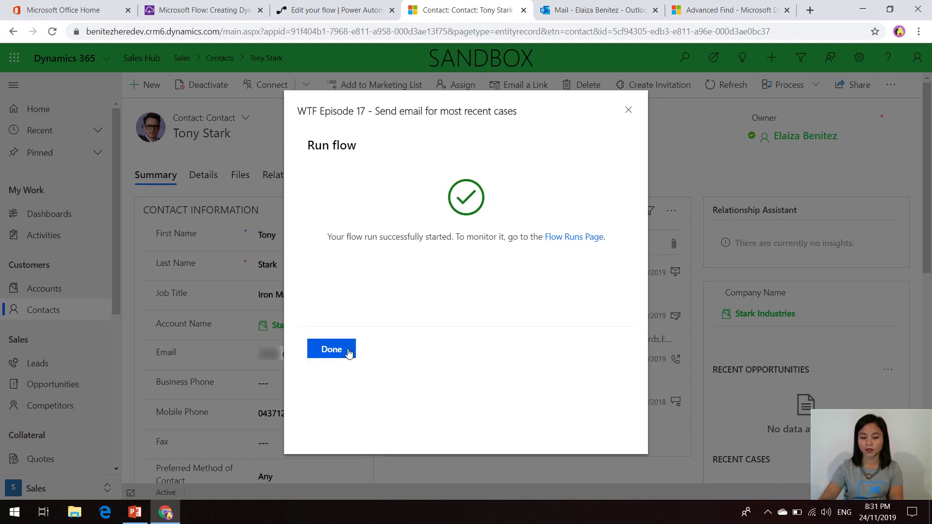
Dismiss the run confirmation, go to the flow's details page, then move to Outlook's sent mail.
left_click(348, 353)
left_click(347, 19)
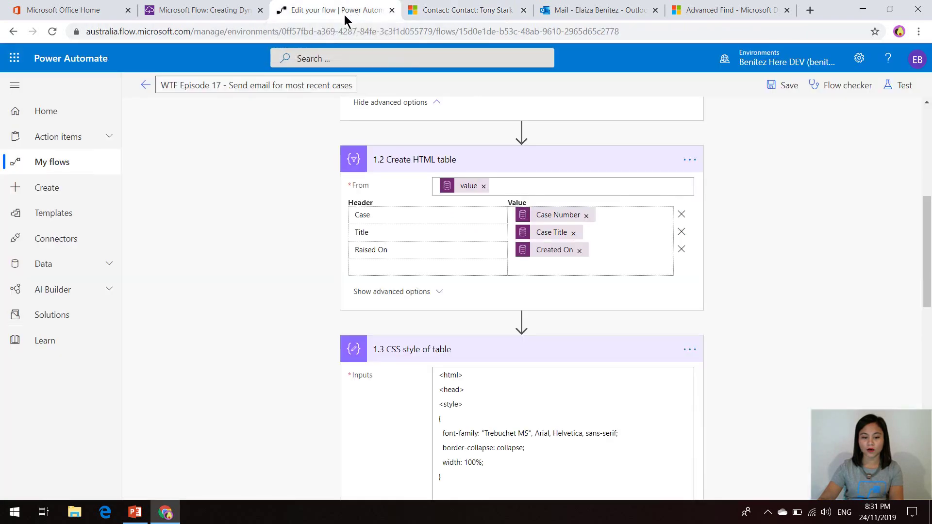
left_click(146, 85)
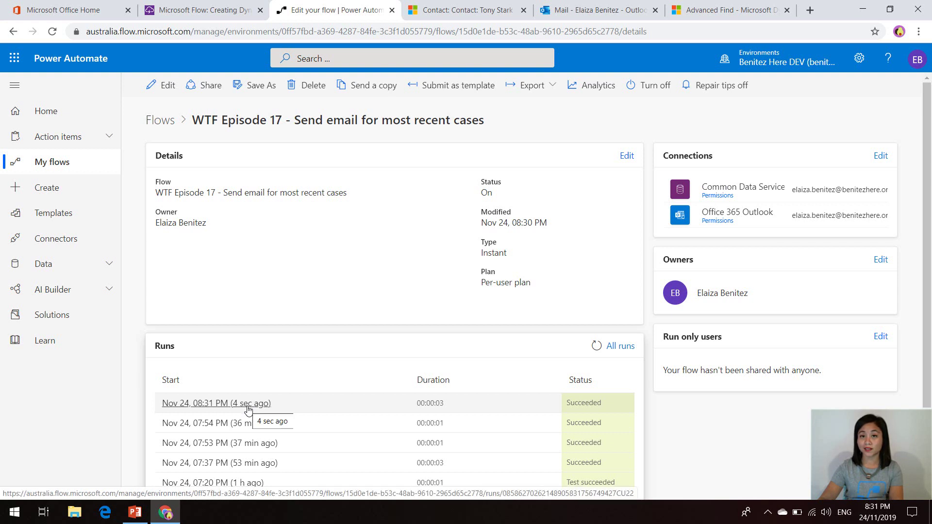
left_click(591, 15)
Read the five-case table in the 8:31 PM 'Summary of your Cases' email, then view the Advanced Find case list.
left_click(250, 181)
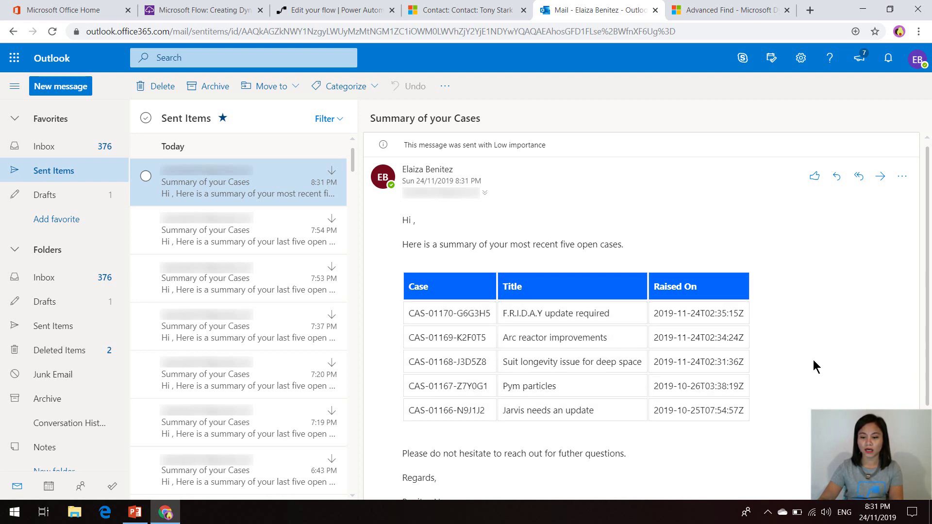
left_click(722, 11)
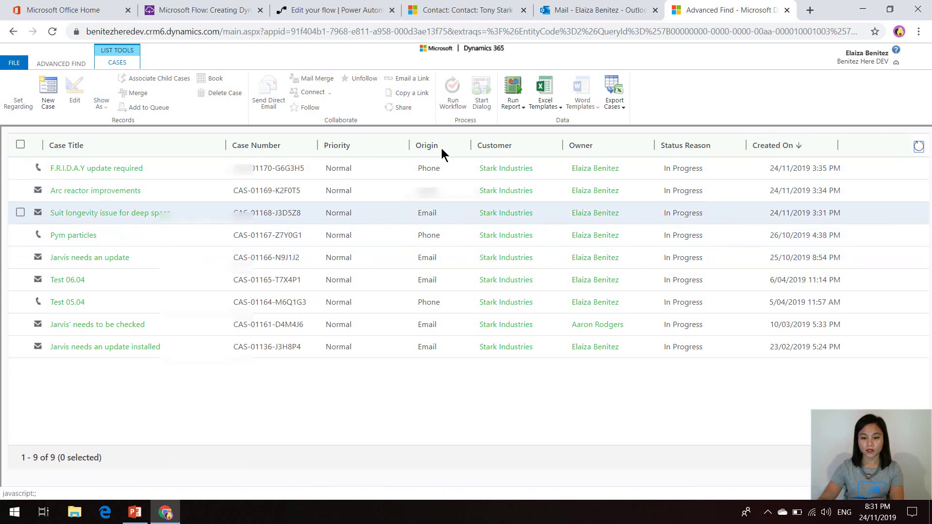
Go back to the 8:31 PM 'Summary of your Cases' email listing CAS-01170 through CAS-01166.
left_click(618, 13)
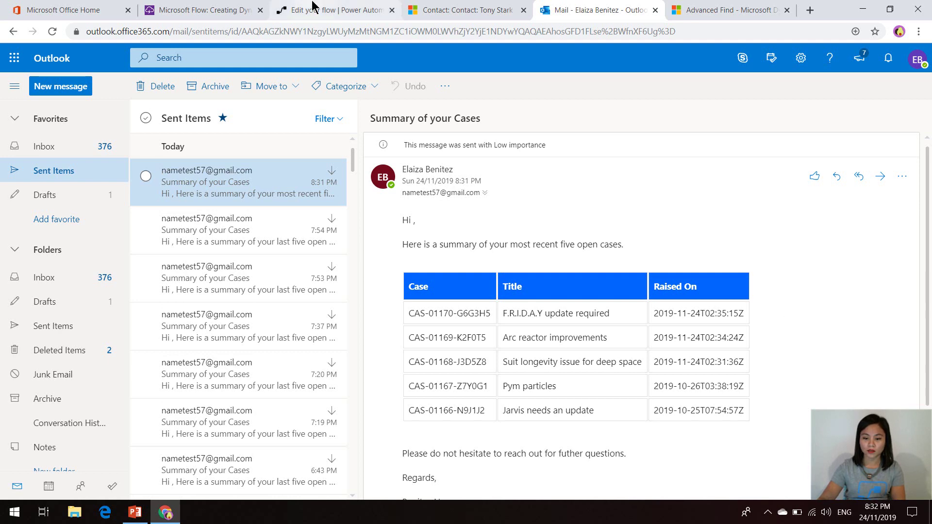
Change step 1.1's Order By from 'createdon desc' to 'createdon asc' and save the flow.
left_click(328, 11)
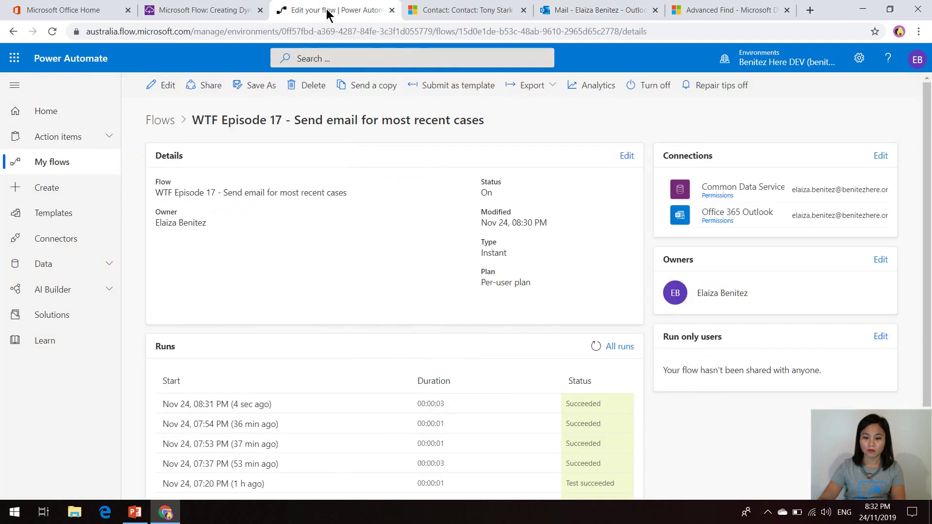
left_click(167, 85)
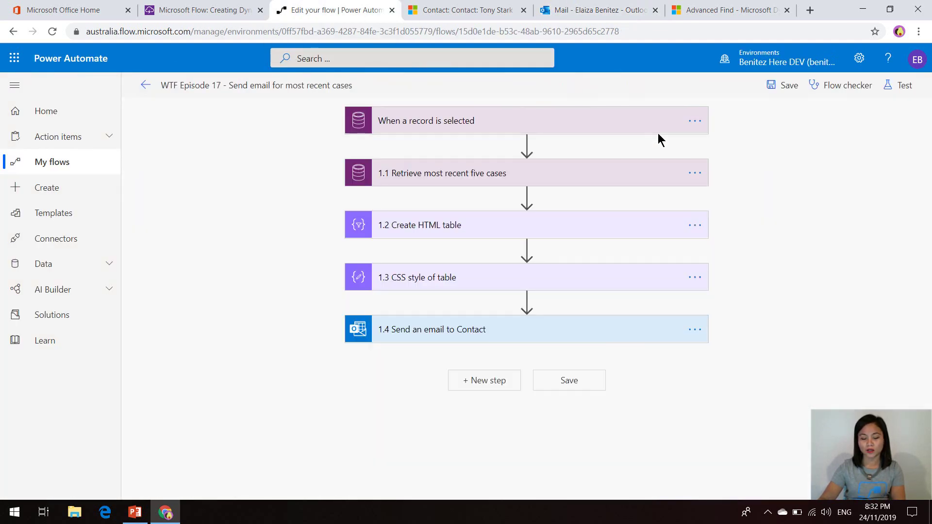
left_click(427, 179)
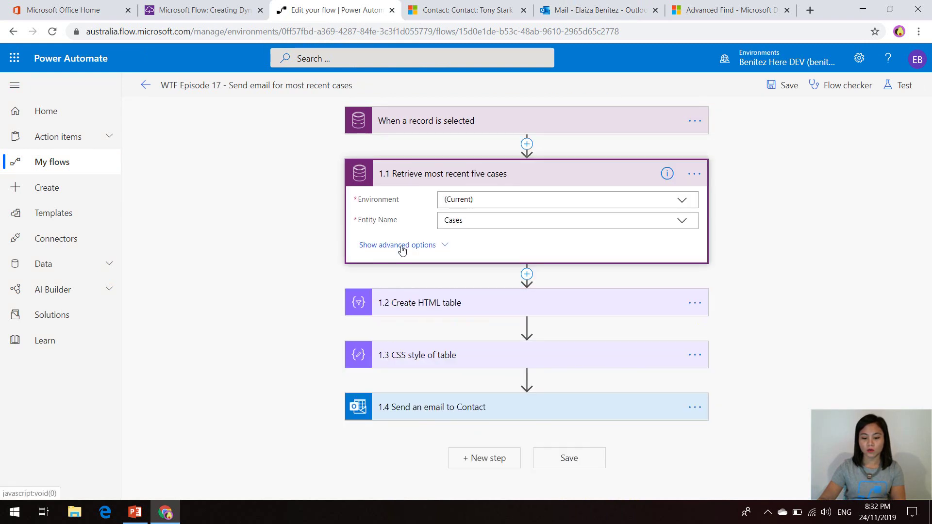
left_click(402, 246)
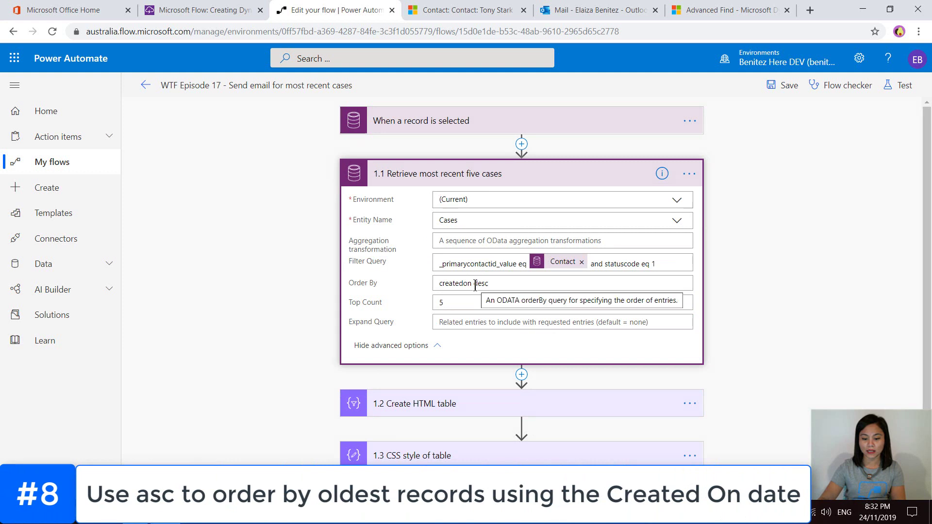
double_click(493, 283)
type("a")
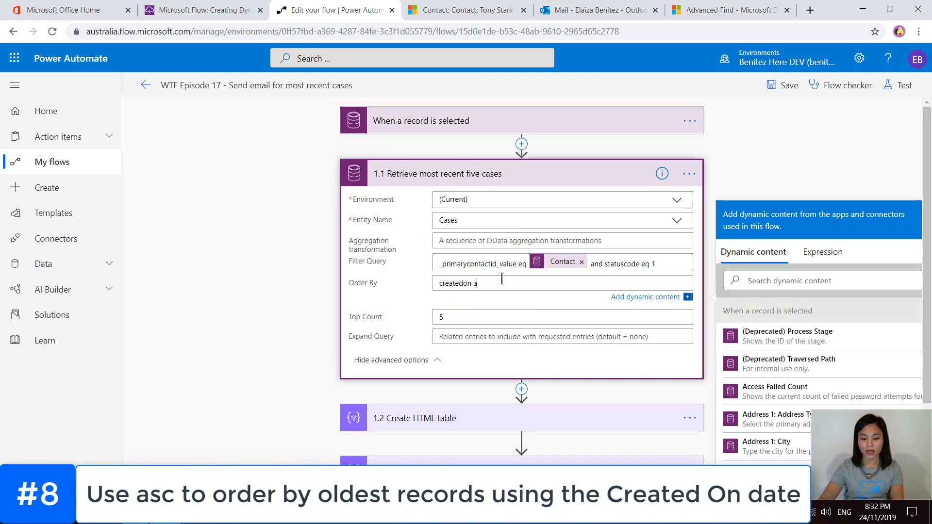
type("sc")
left_click(780, 90)
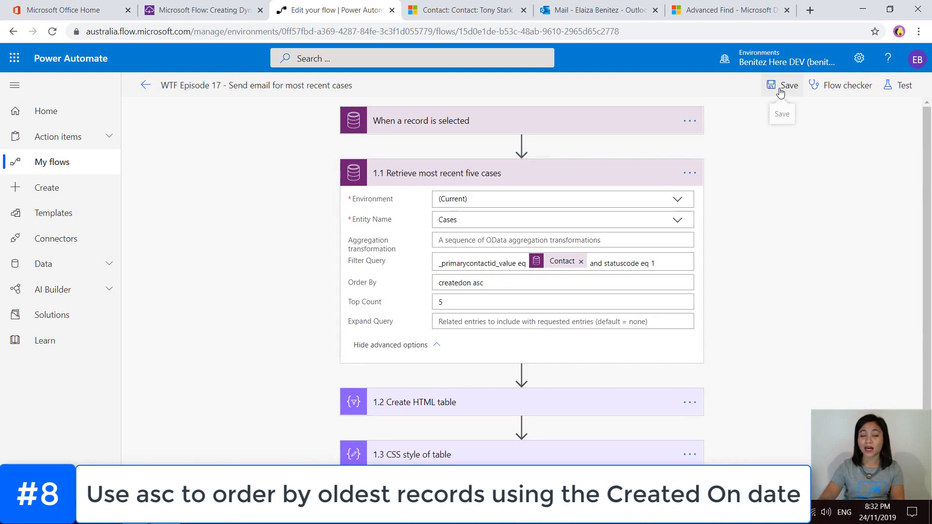
left_click(780, 90)
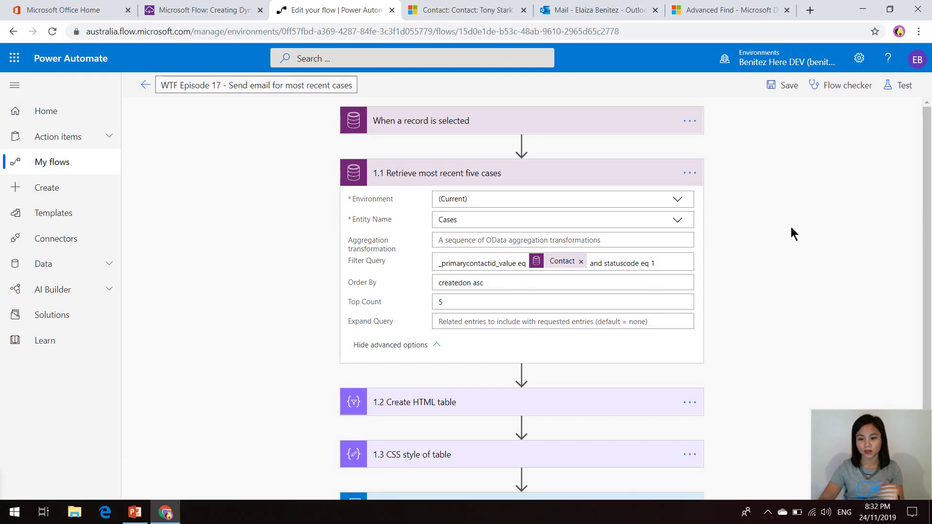
left_click(482, 17)
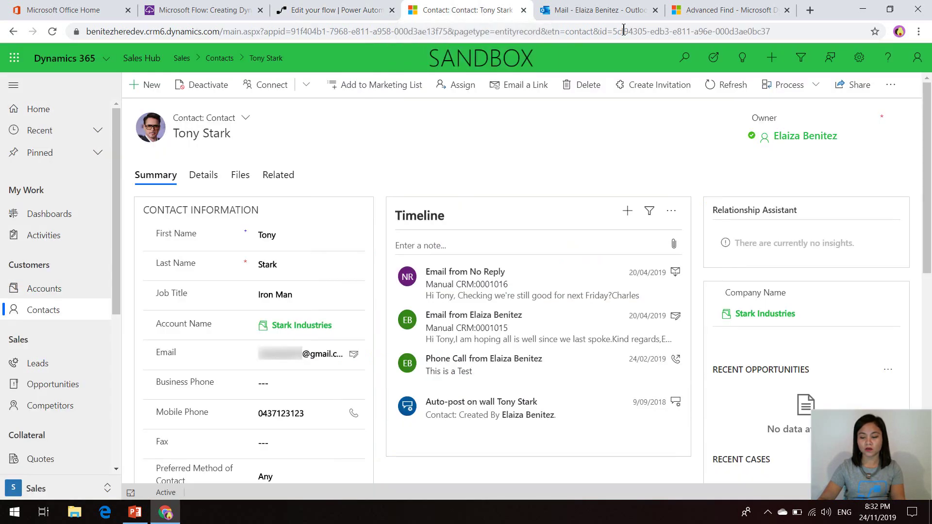
Rerun WTF Episode 17 on the contact and confirm the 8:32 PM run succeeded in Power Automate.
left_click(891, 86)
left_click(830, 137)
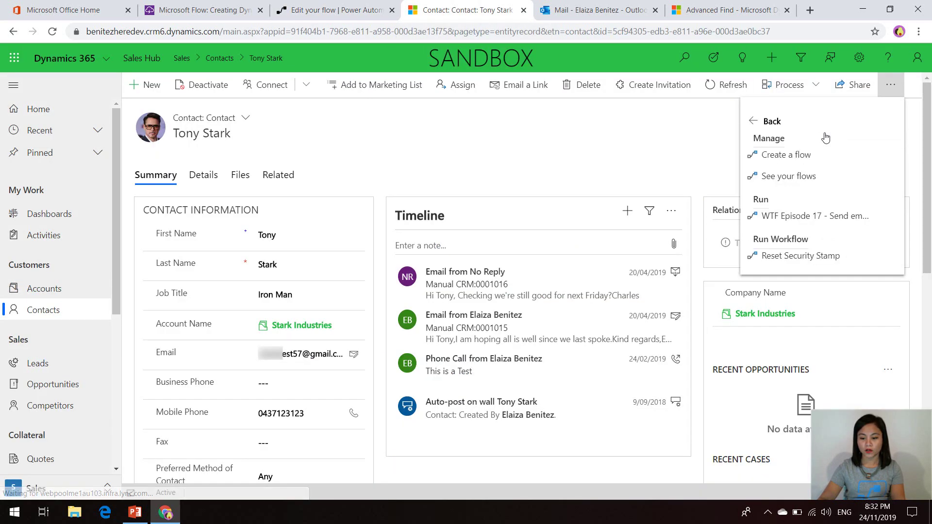
left_click(805, 216)
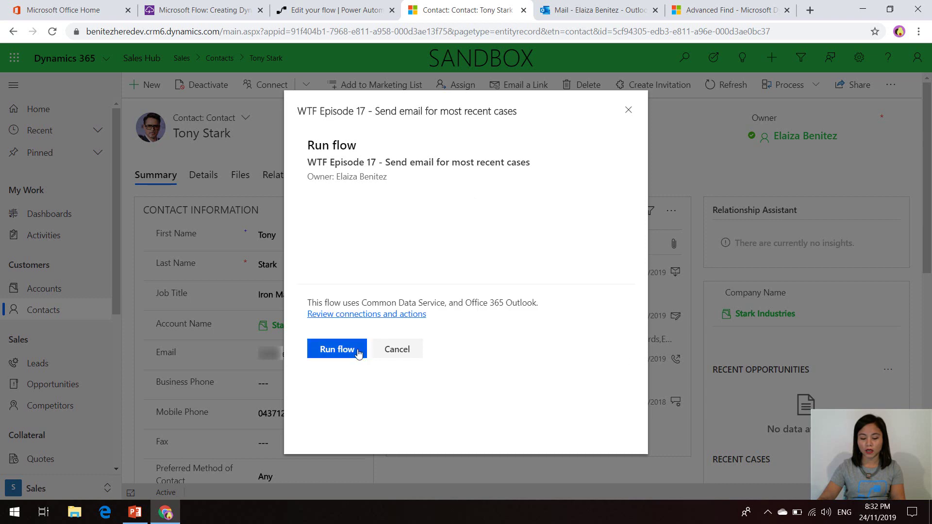
left_click(358, 353)
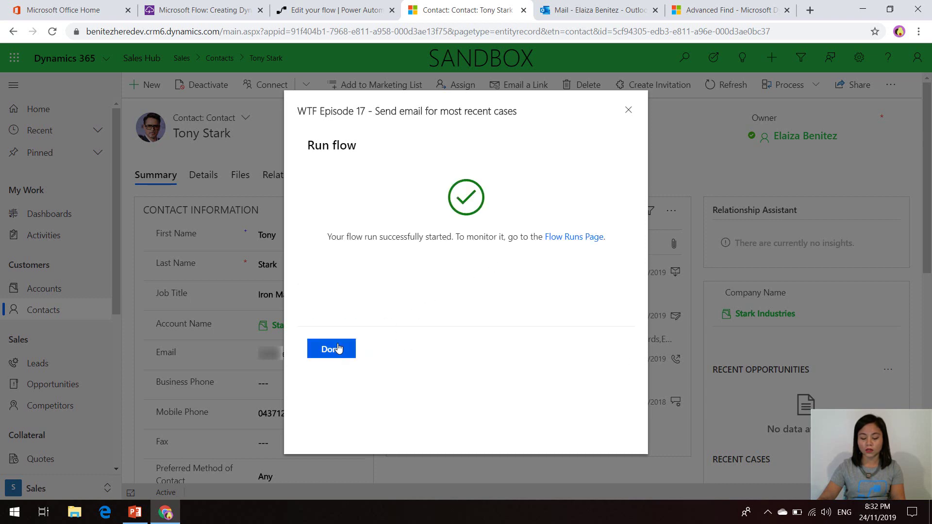
left_click(338, 349)
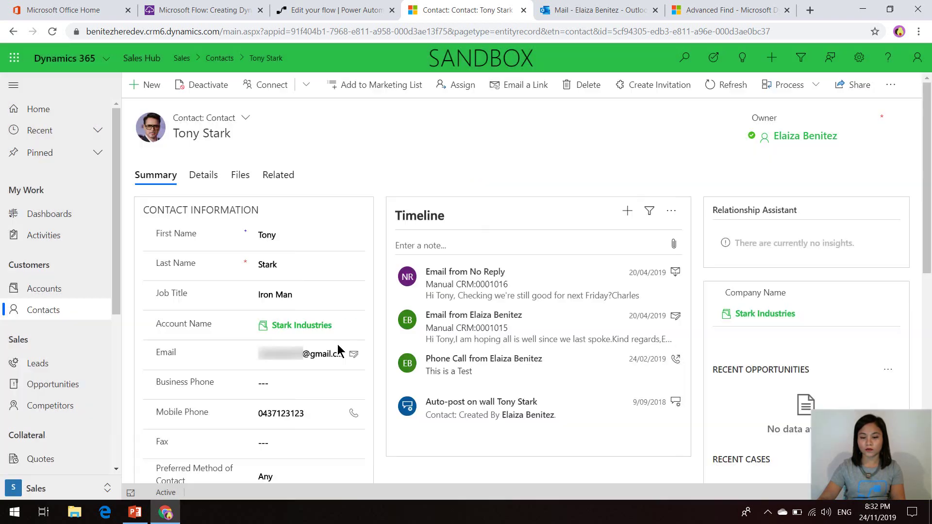
left_click(342, 13)
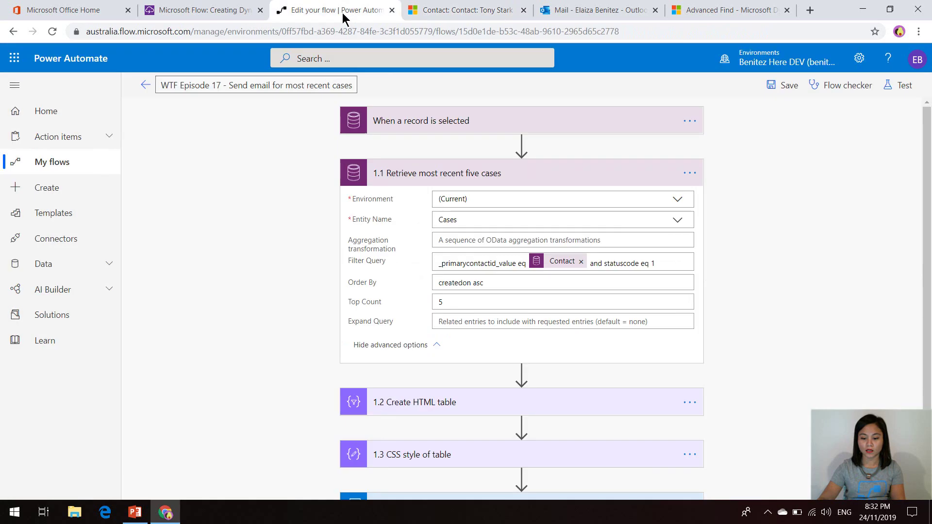
left_click(146, 87)
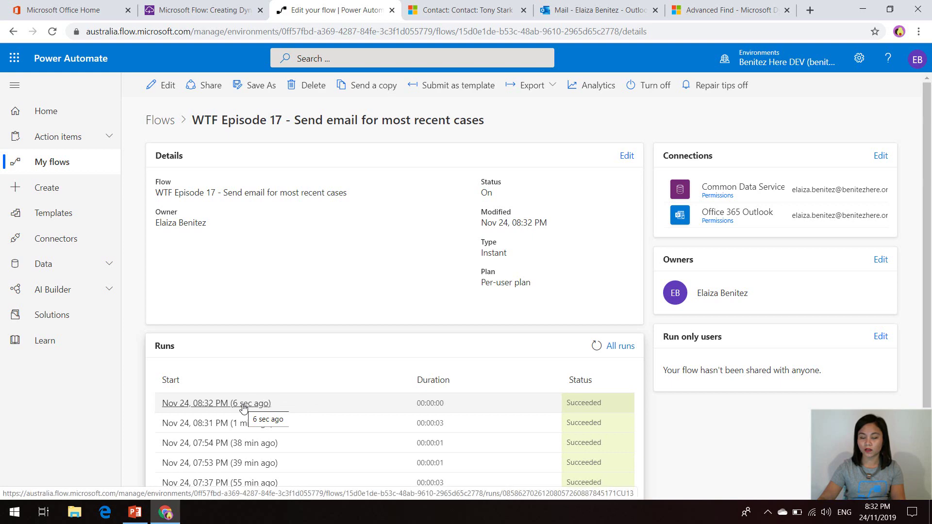
Open the 8:32 PM 'Summary of your Cases' email in Outlook's Sent Items.
left_click(609, 11)
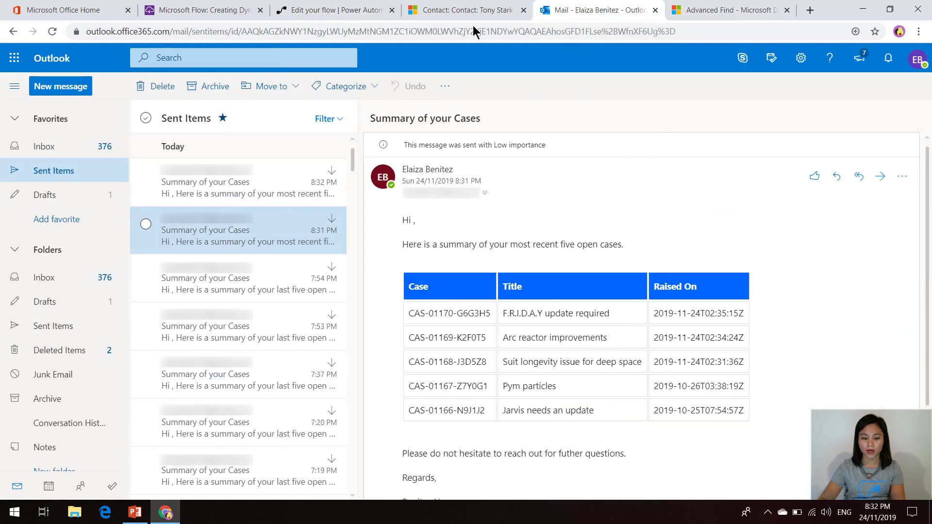
left_click(213, 179)
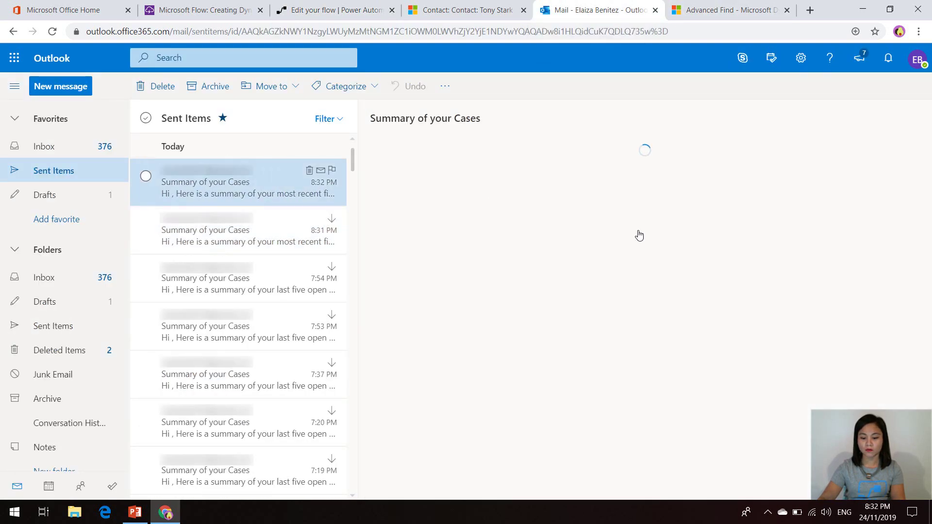